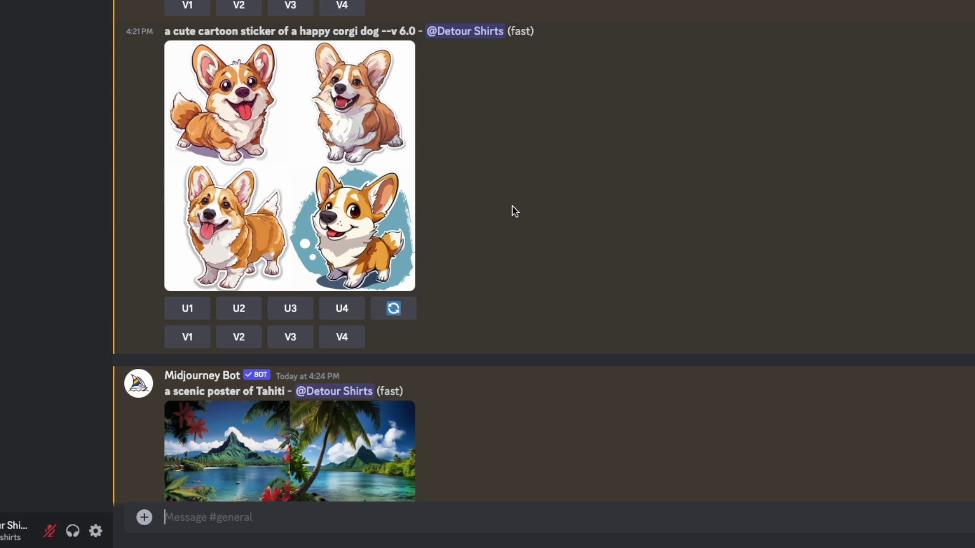
# Step: Send /settings to the Midjourney bot and switch the model to the default V5.2
pyautogui.write('/')
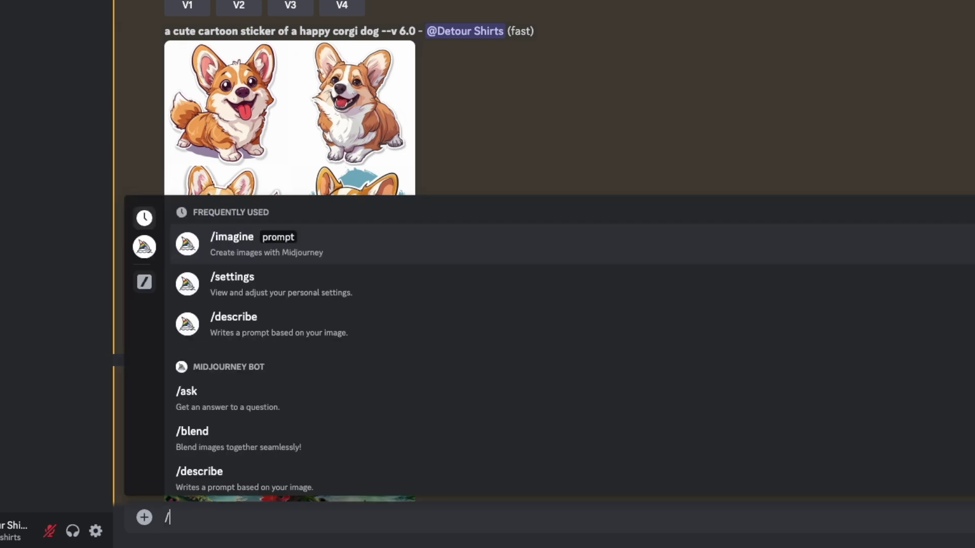
pyautogui.write('setttings')
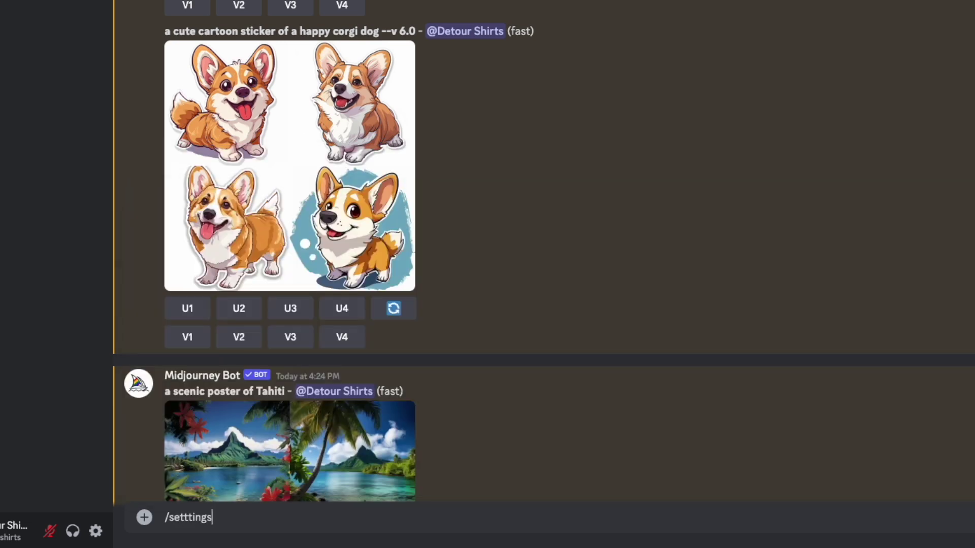
pyautogui.press('Return')
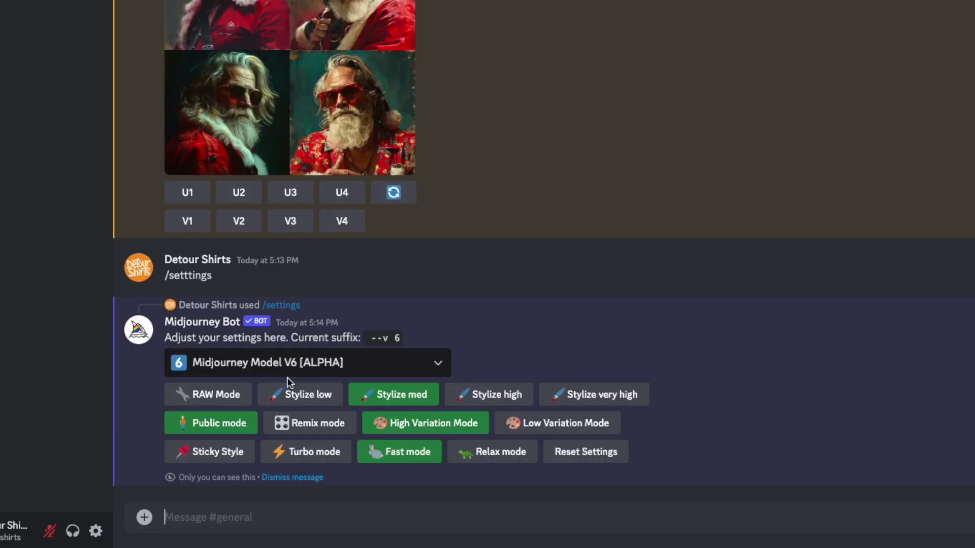
pyautogui.click(440, 364)
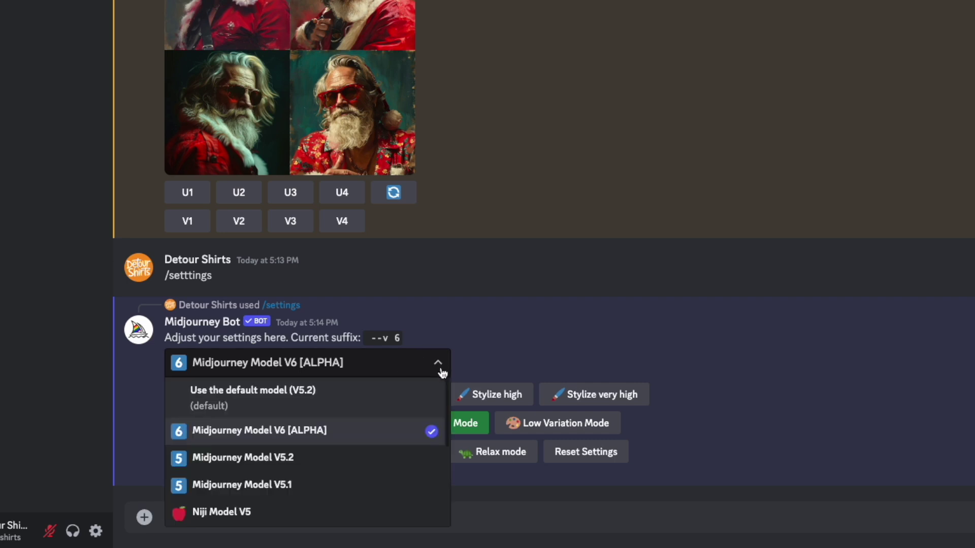
pyautogui.click(264, 406)
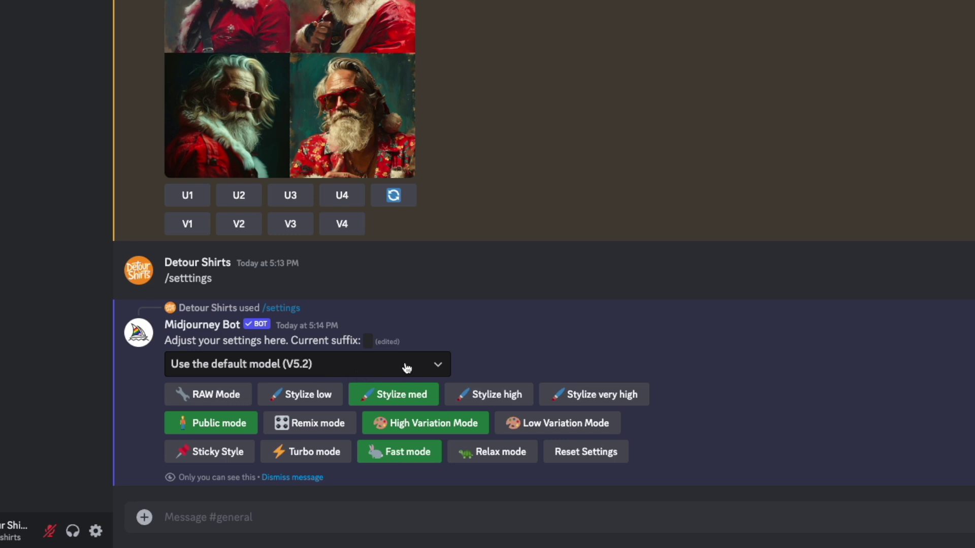
# Step: Browse the model list, then reselect Midjourney Model V6 [ALPHA] so the suffix becomes --v 6
pyautogui.click(436, 364)
pyautogui.scroll(-2, 384, 421)
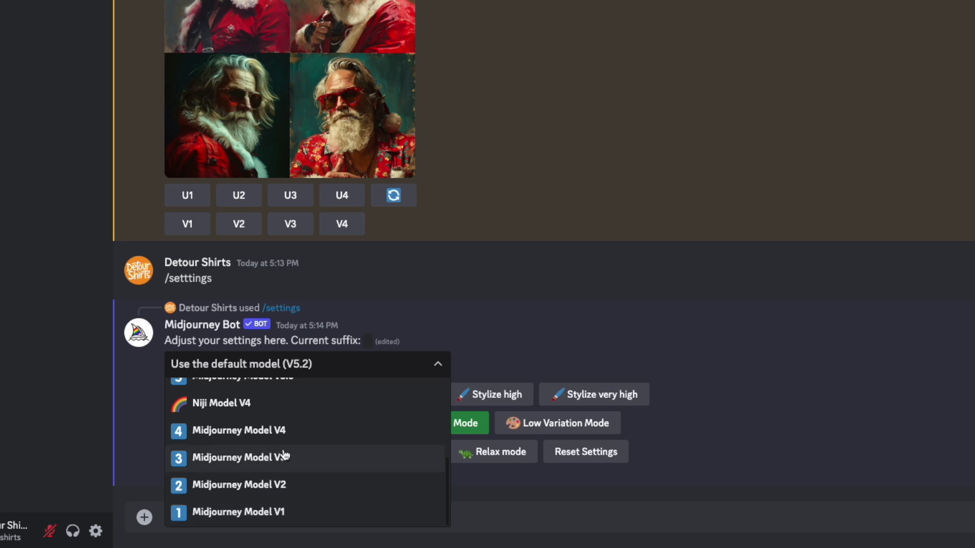
pyautogui.scroll(1, 284, 455)
pyautogui.scroll(1, 299, 446)
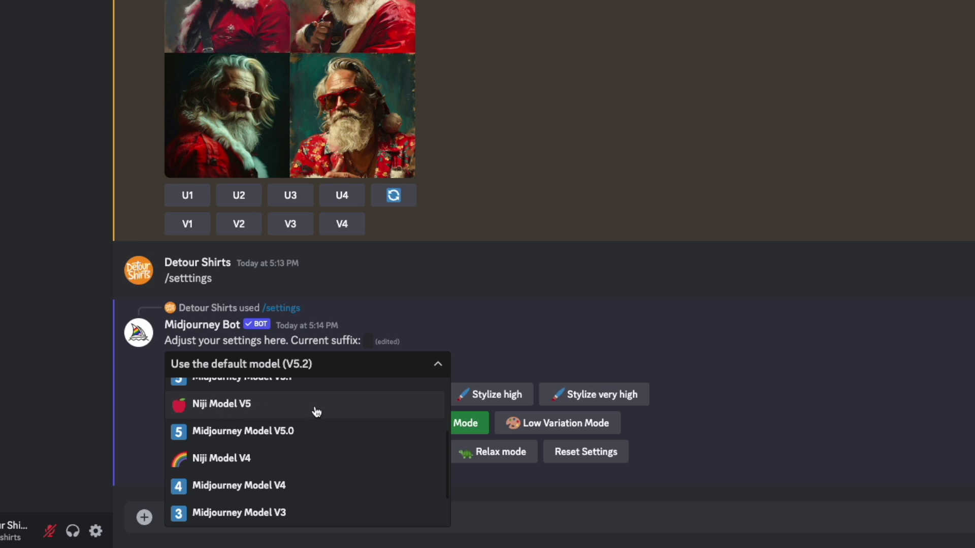
pyautogui.scroll(2, 316, 411)
pyautogui.scroll(2, 246, 429)
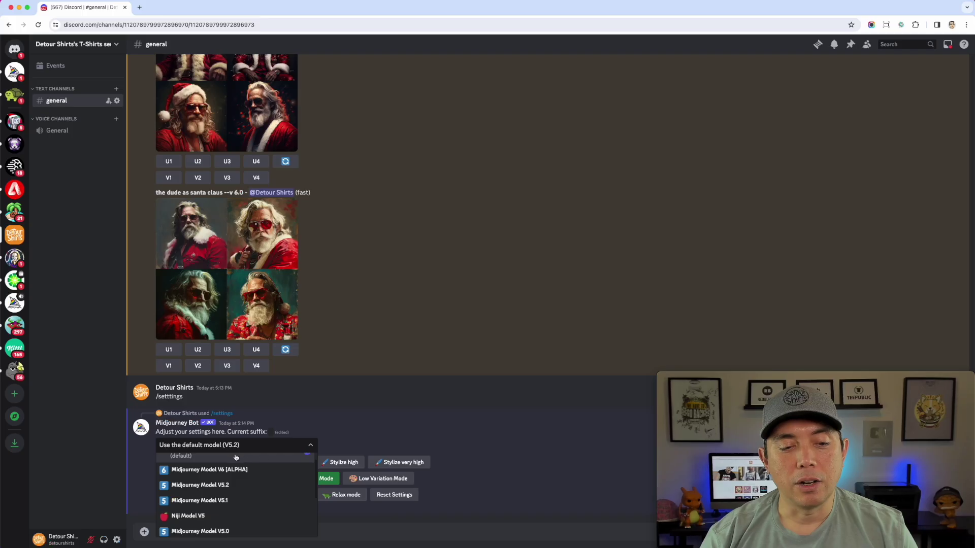
pyautogui.click(340, 391)
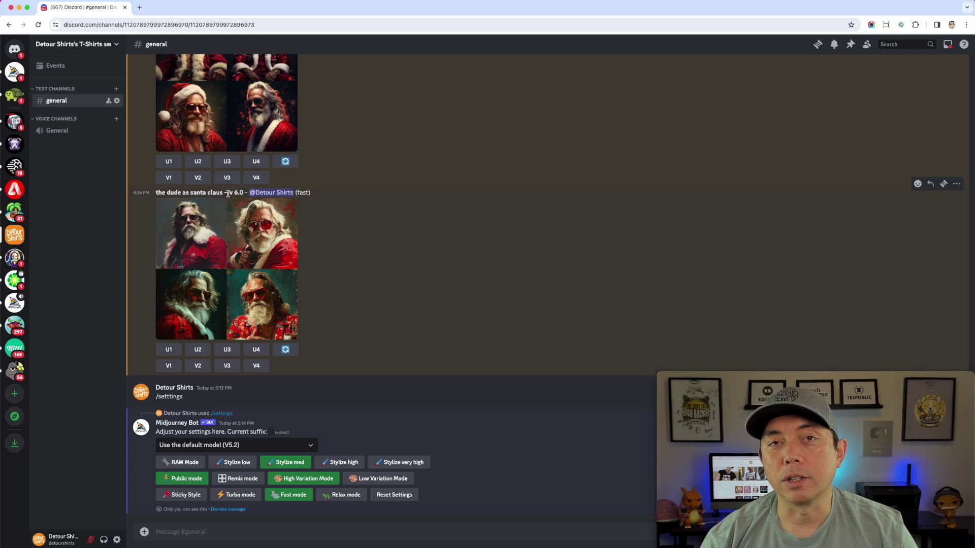
pyautogui.click(253, 450)
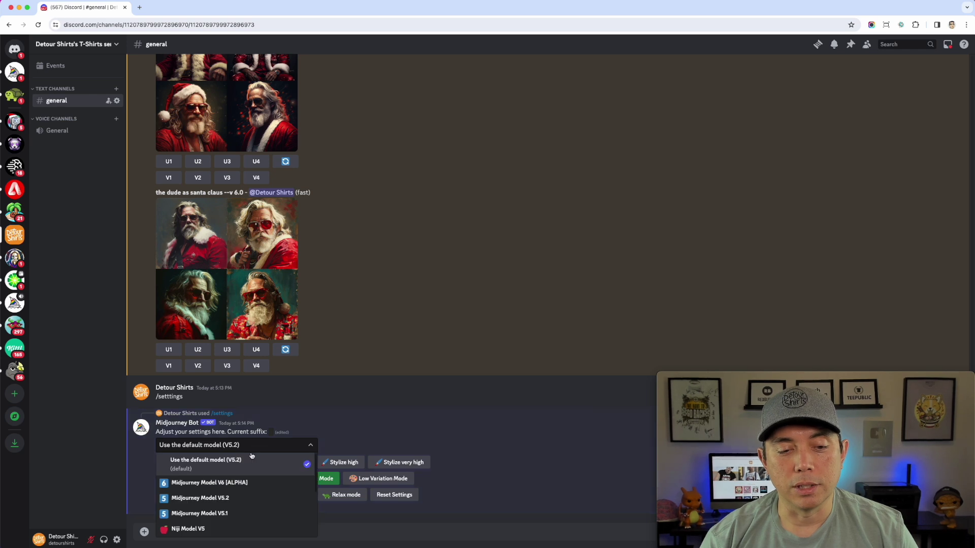
pyautogui.click(225, 487)
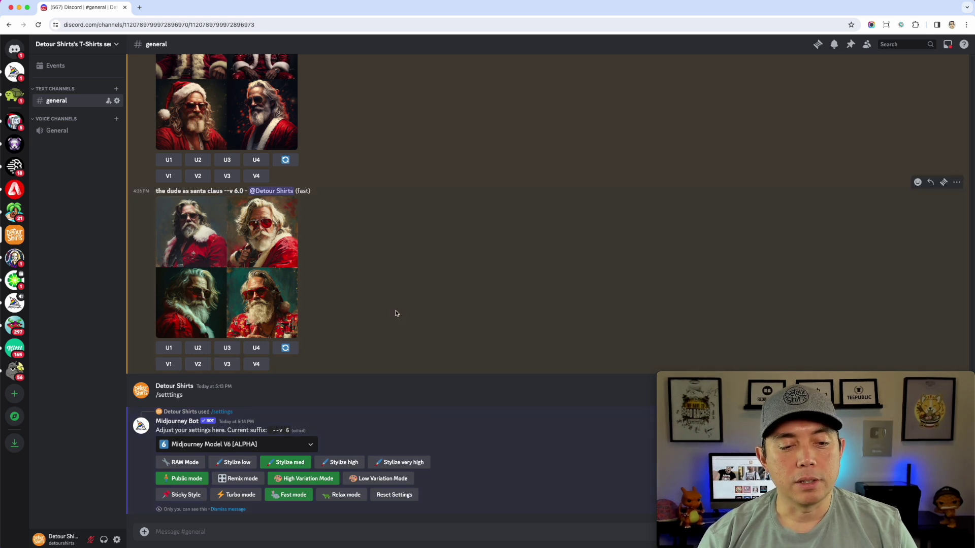
pyautogui.scroll(15, 452, 413)
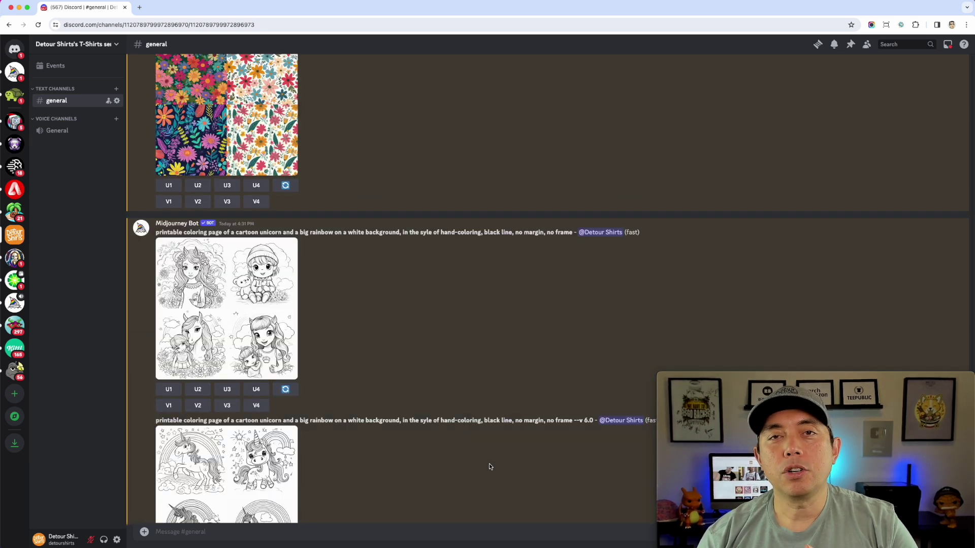
# Step: View the default and v6.0 corgi sticker grids full size, twice each, ending on the v6.0 grid
pyautogui.scroll(10, 489, 464)
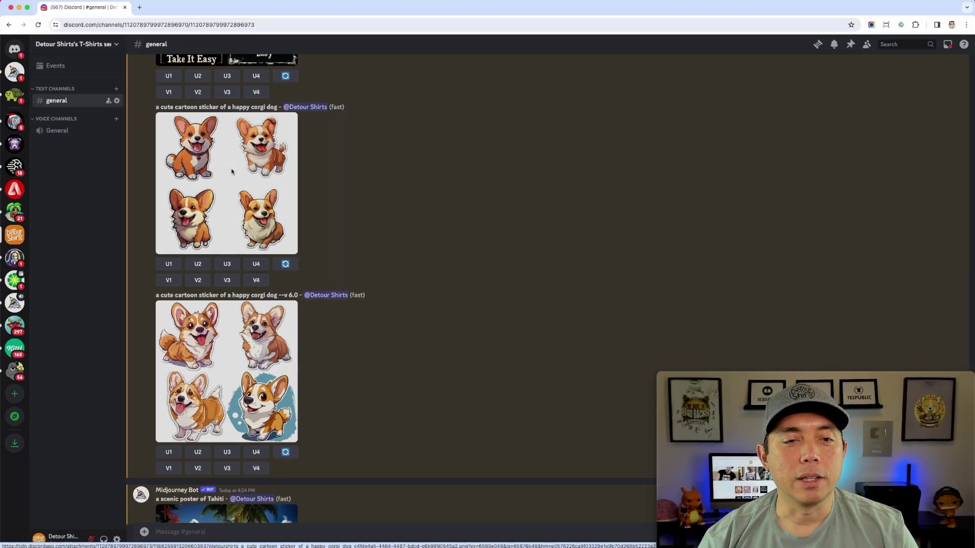
pyautogui.click(232, 172)
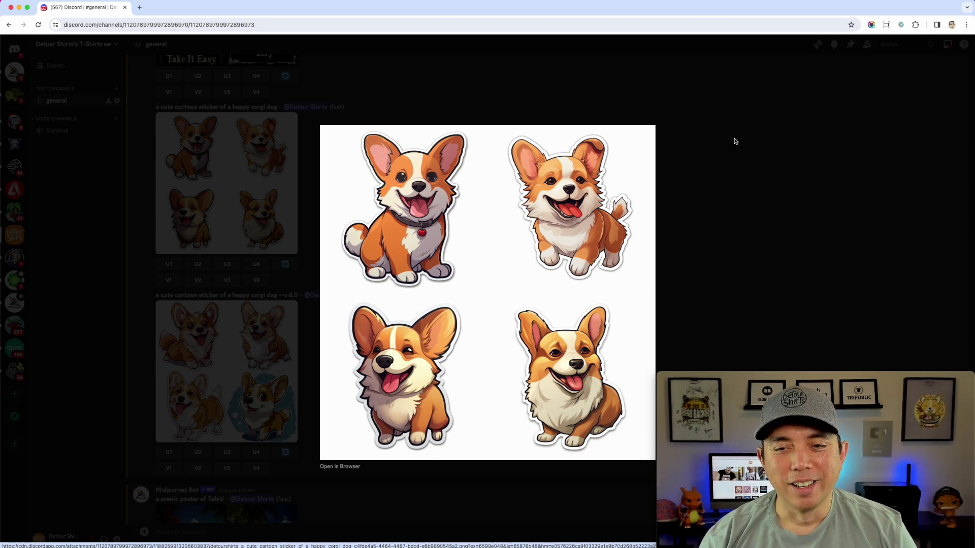
pyautogui.click(731, 139)
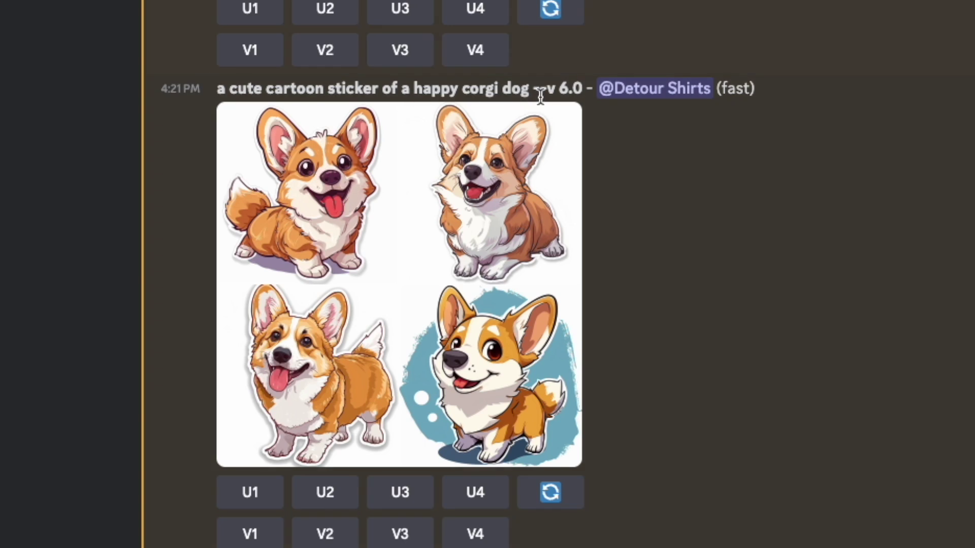
pyautogui.click(374, 205)
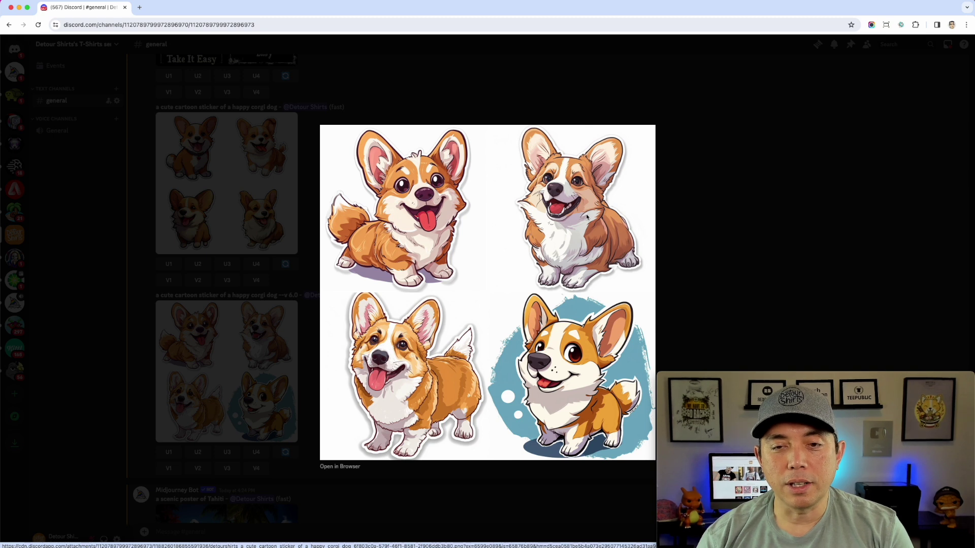
pyautogui.click(262, 173)
pyautogui.click(262, 173)
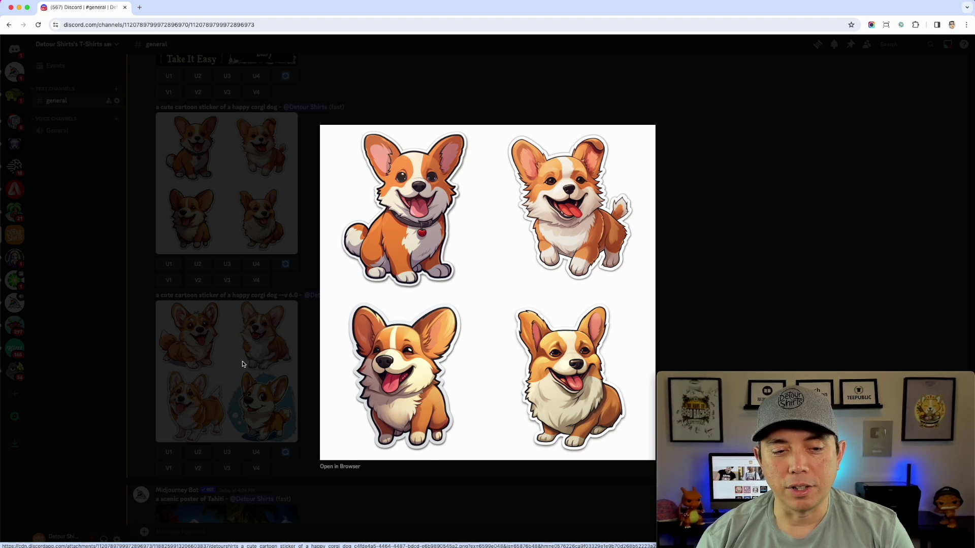
pyautogui.click(223, 359)
pyautogui.click(229, 364)
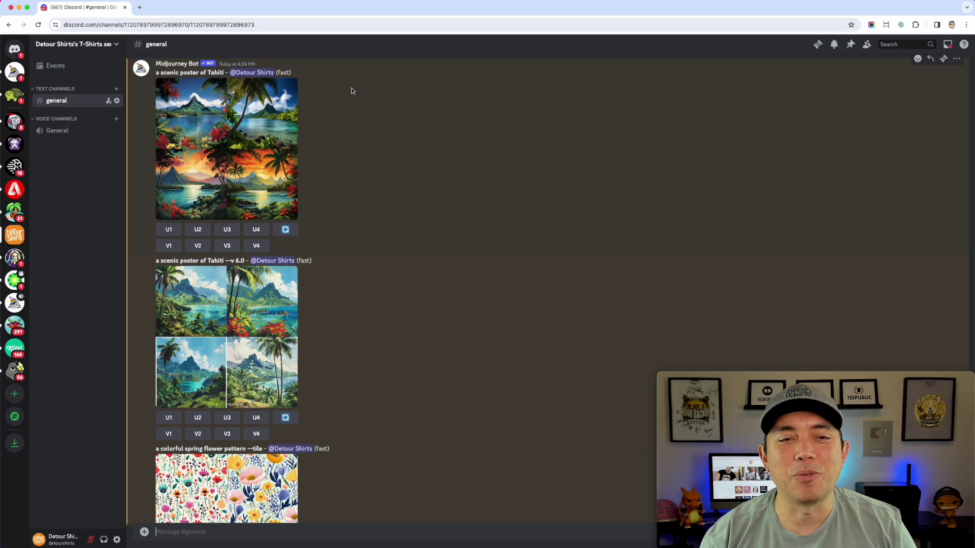
pyautogui.click(222, 134)
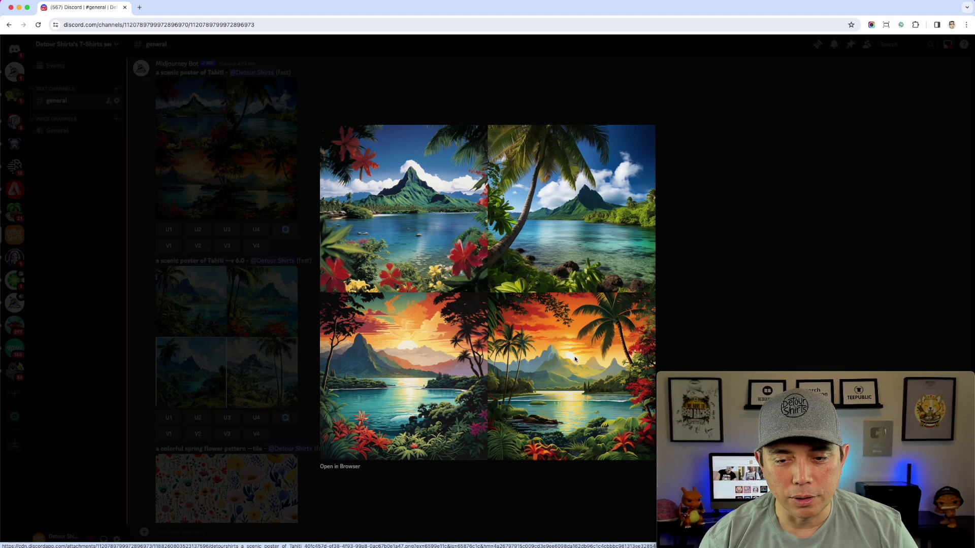
pyautogui.click(694, 205)
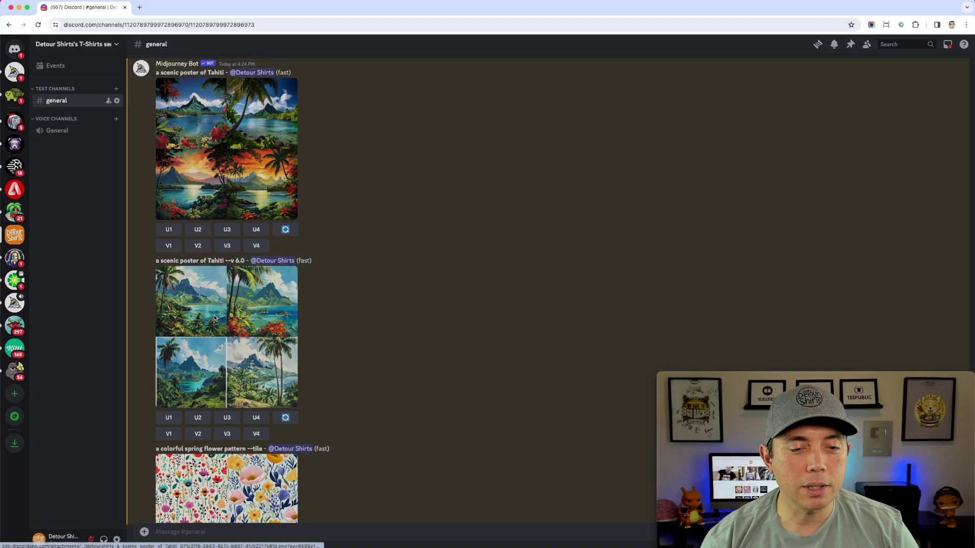
pyautogui.click(387, 231)
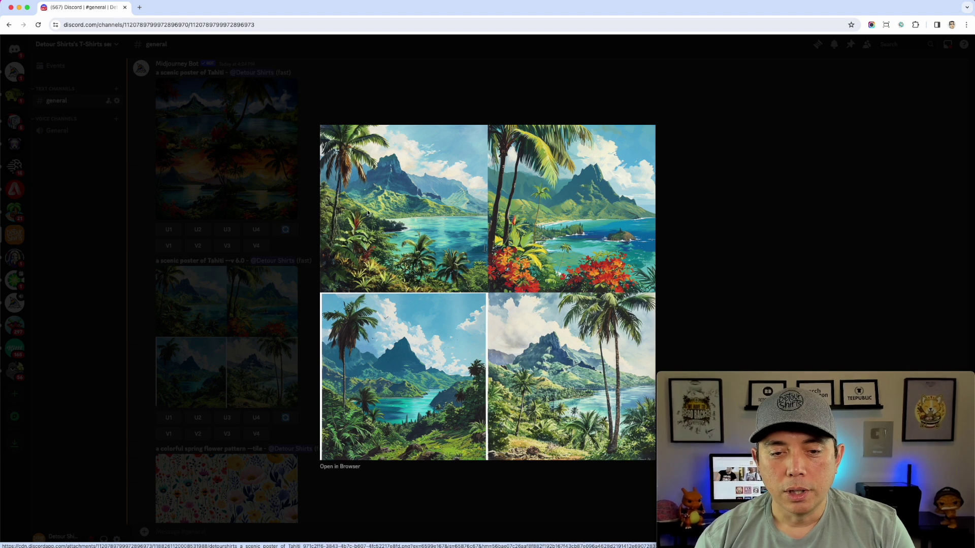
pyautogui.click(201, 265)
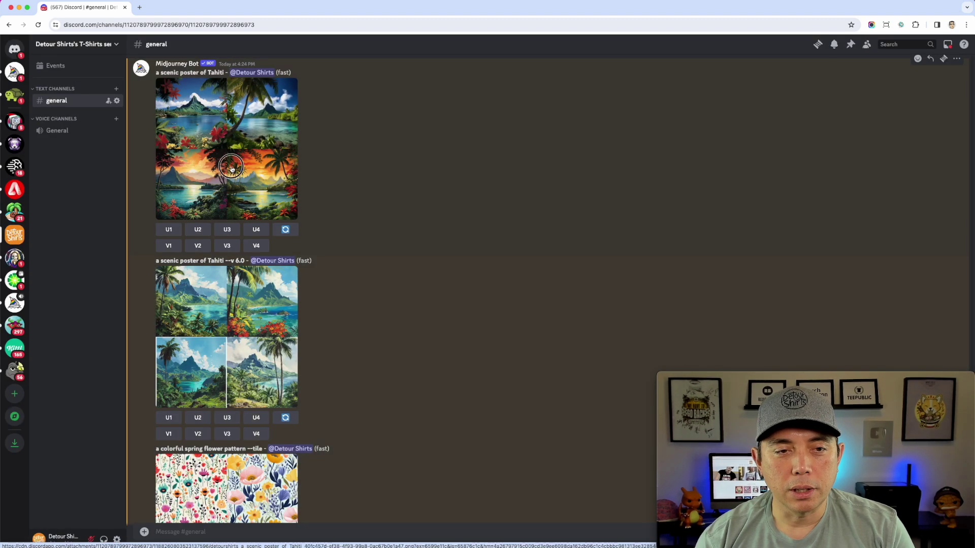
pyautogui.click(229, 168)
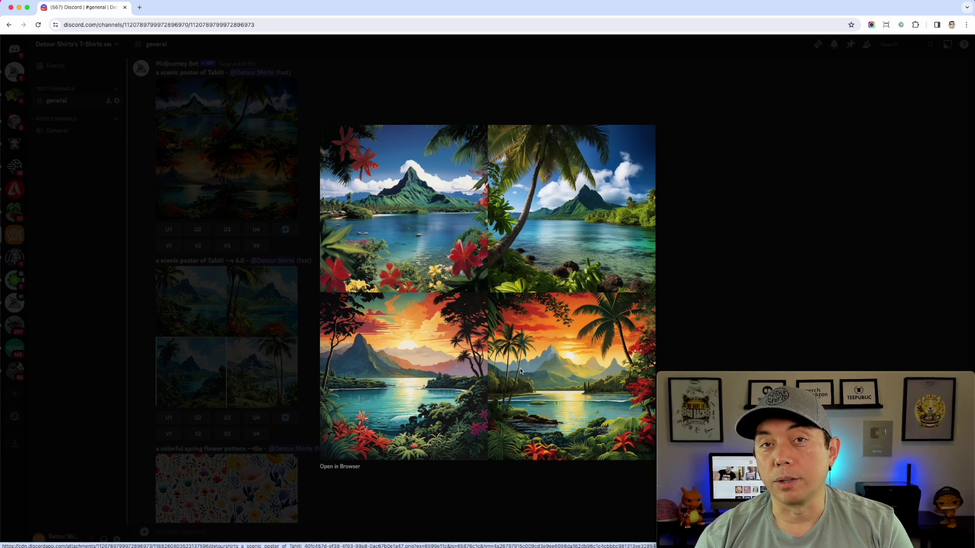
pyautogui.click(261, 324)
pyautogui.click(233, 325)
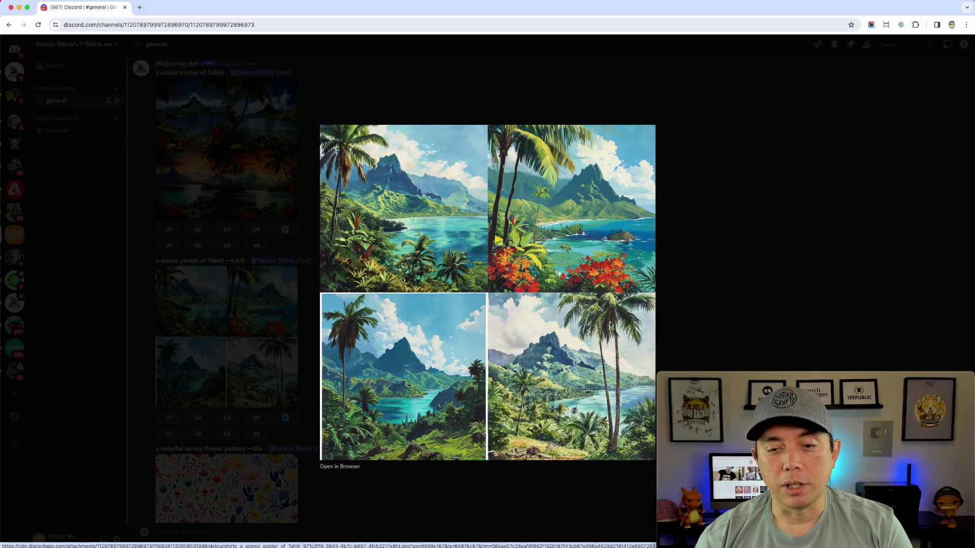
pyautogui.click(242, 226)
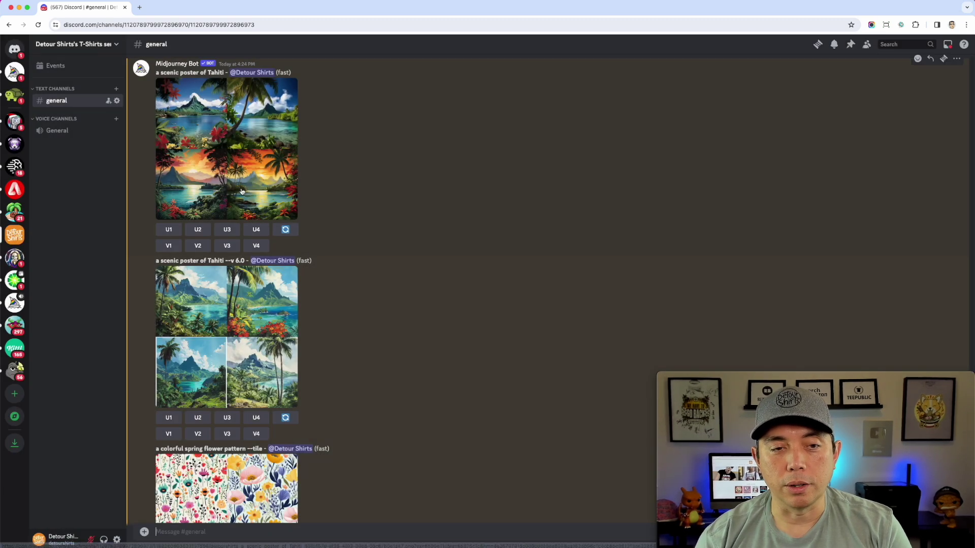
pyautogui.click(242, 213)
# Step: Close the enlarged Tahiti poster image in the viewer
pyautogui.click(746, 227)
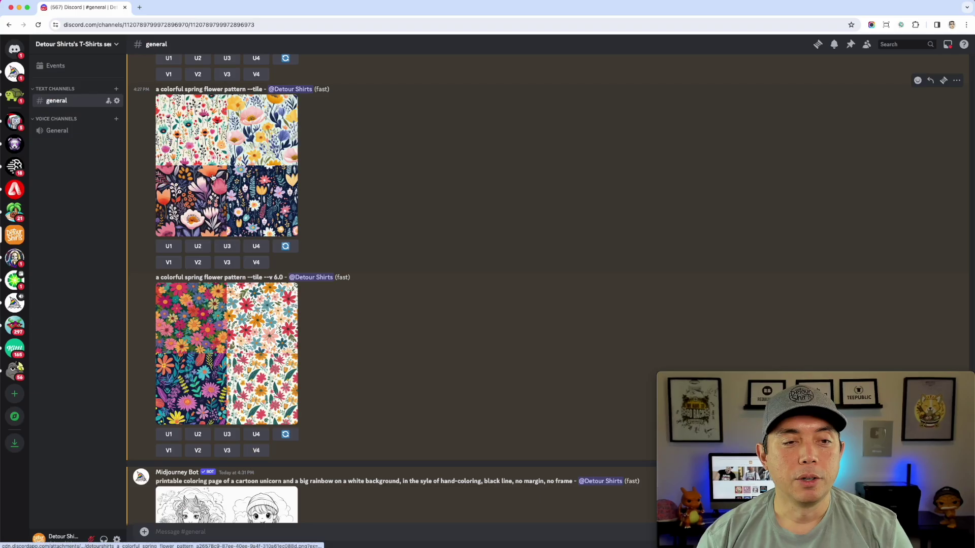
# Step: View the default and V6 spring flower --tile grids full size, ending on the default grid
pyautogui.click(198, 241)
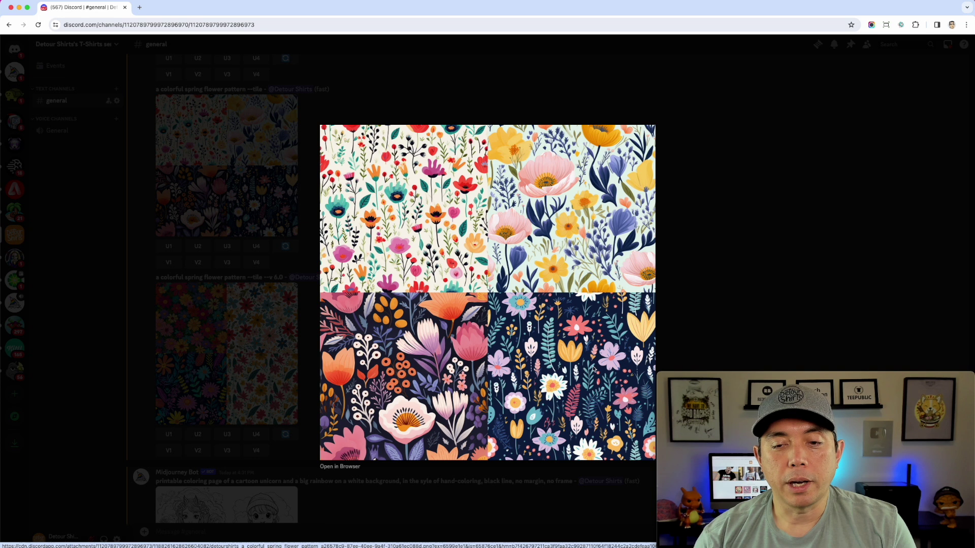
pyautogui.click(712, 259)
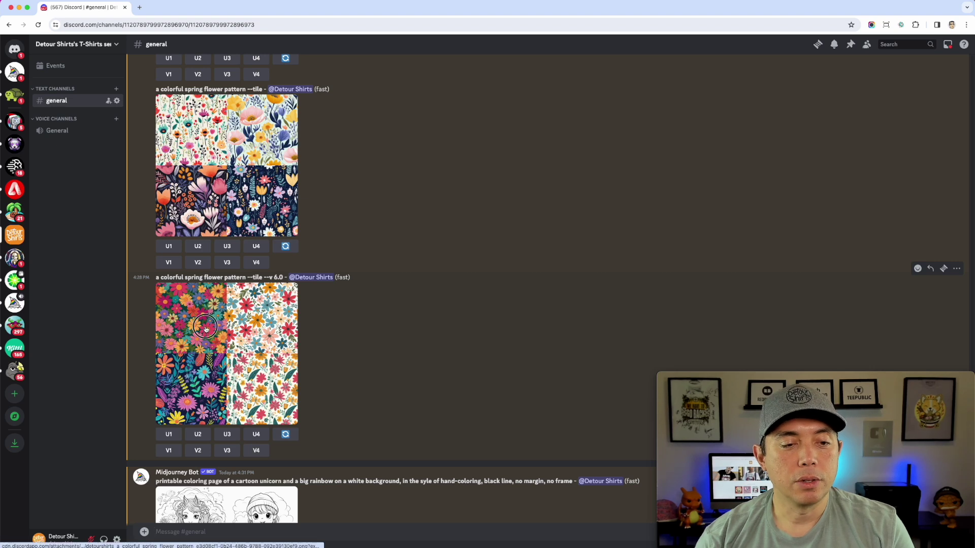
pyautogui.click(205, 329)
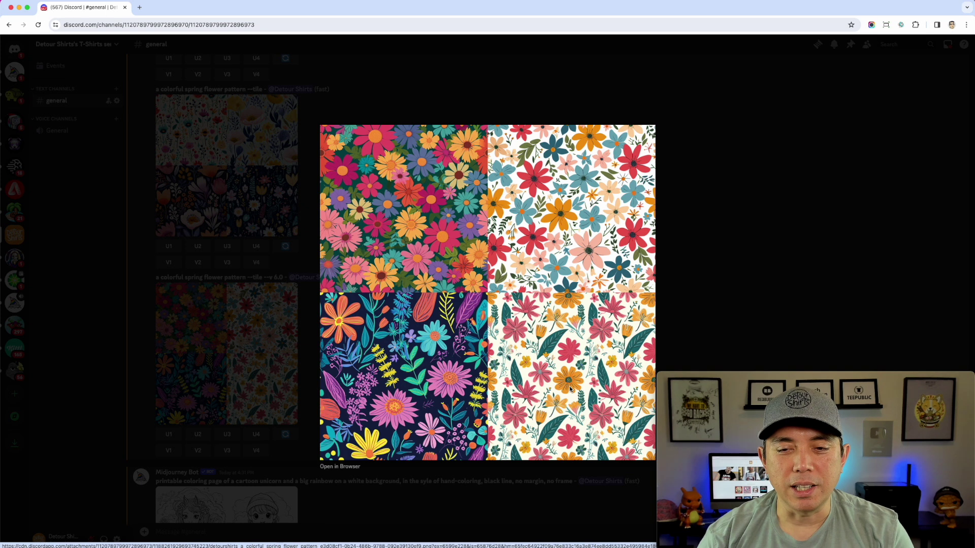
pyautogui.click(213, 151)
pyautogui.click(213, 151)
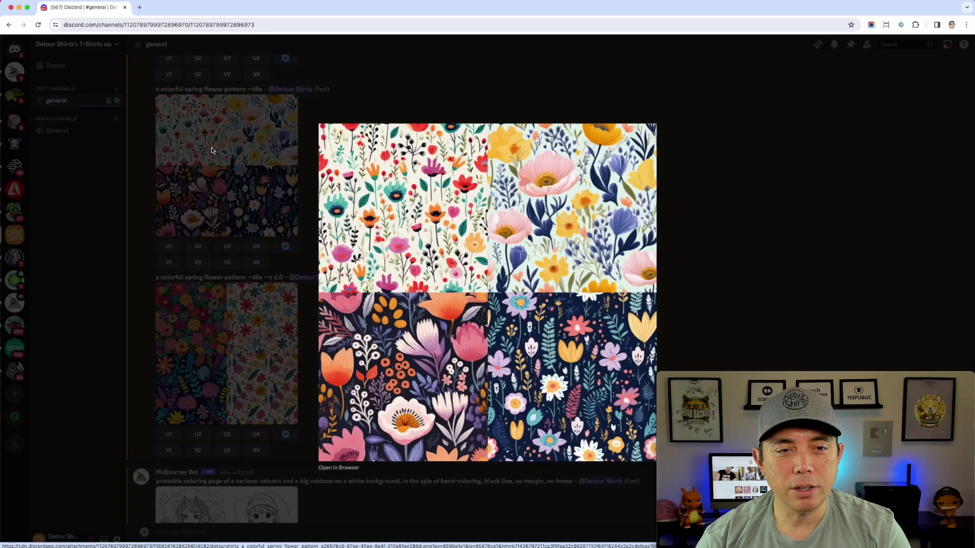
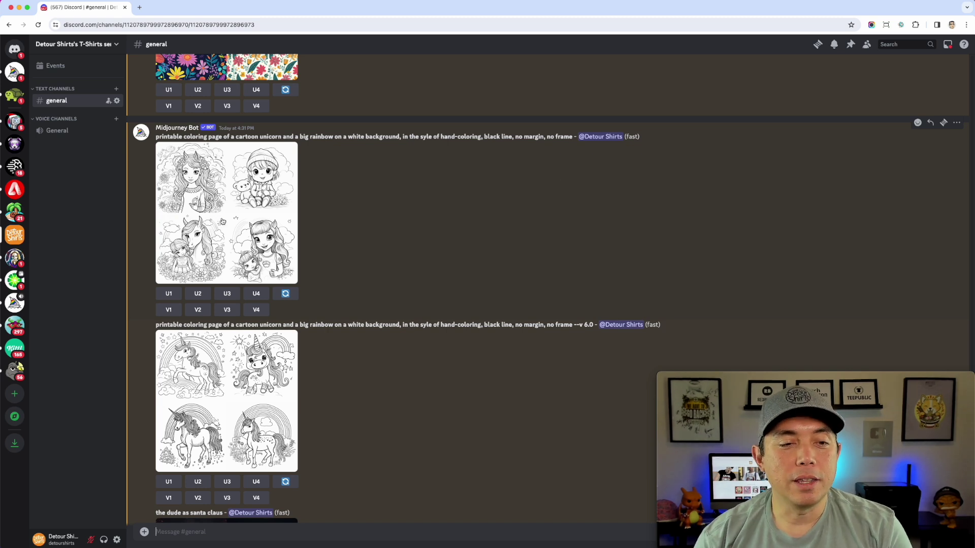
# Step: View the unicorn coloring-page grids enlarged, then enlarge the default Take It Easy mountain grid
pyautogui.click(224, 206)
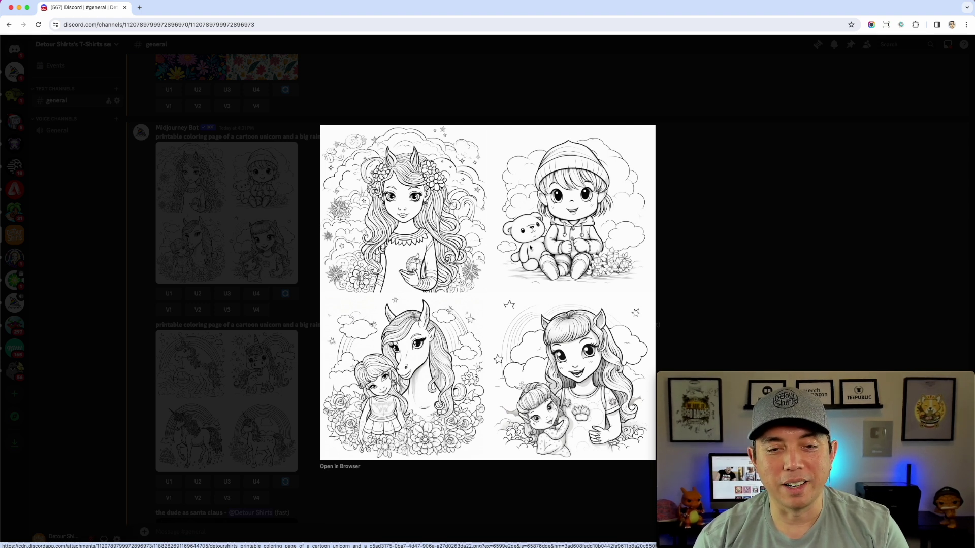
pyautogui.click(687, 204)
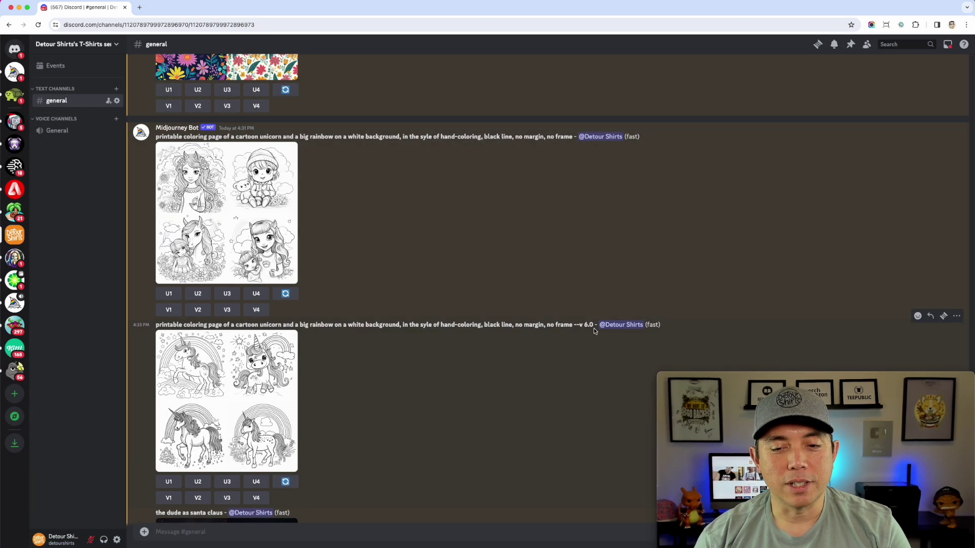
pyautogui.click(214, 373)
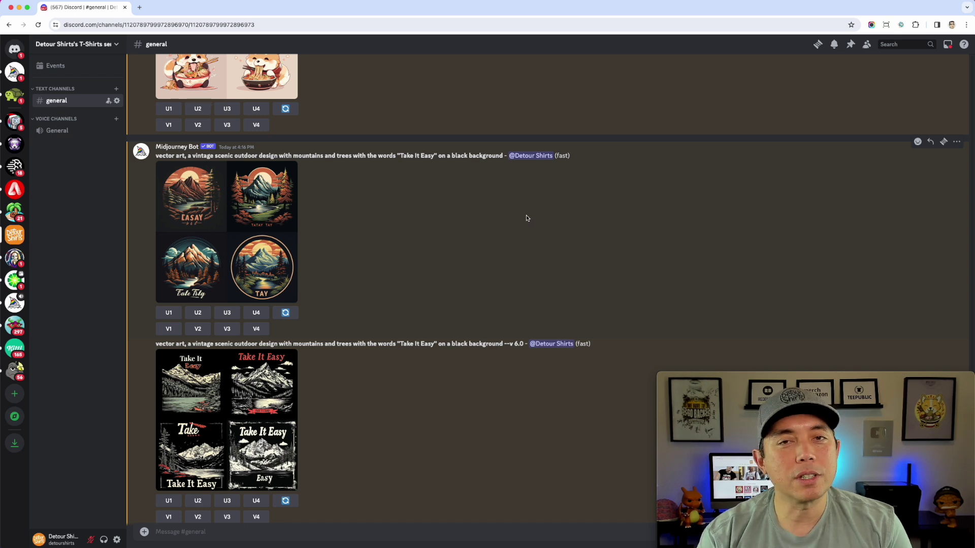
pyautogui.click(231, 227)
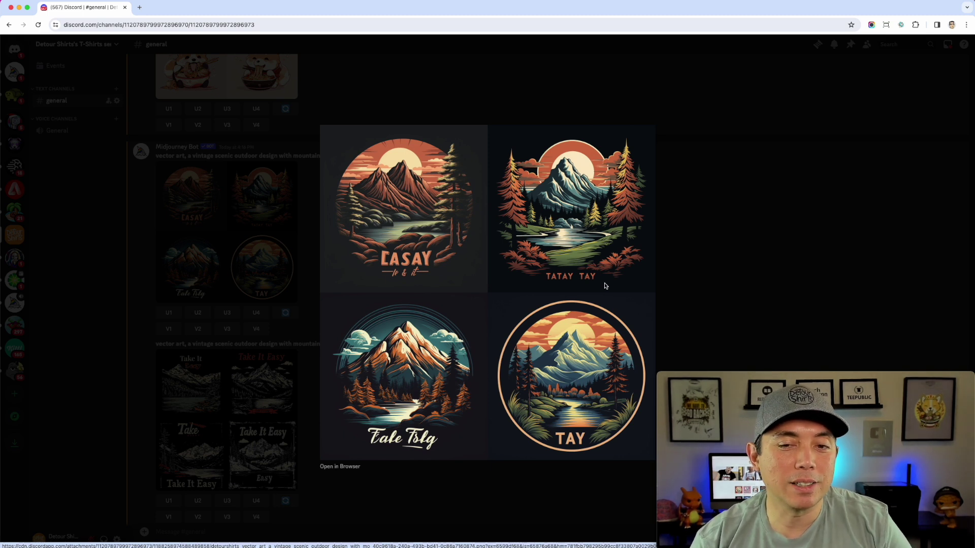
pyautogui.click(718, 202)
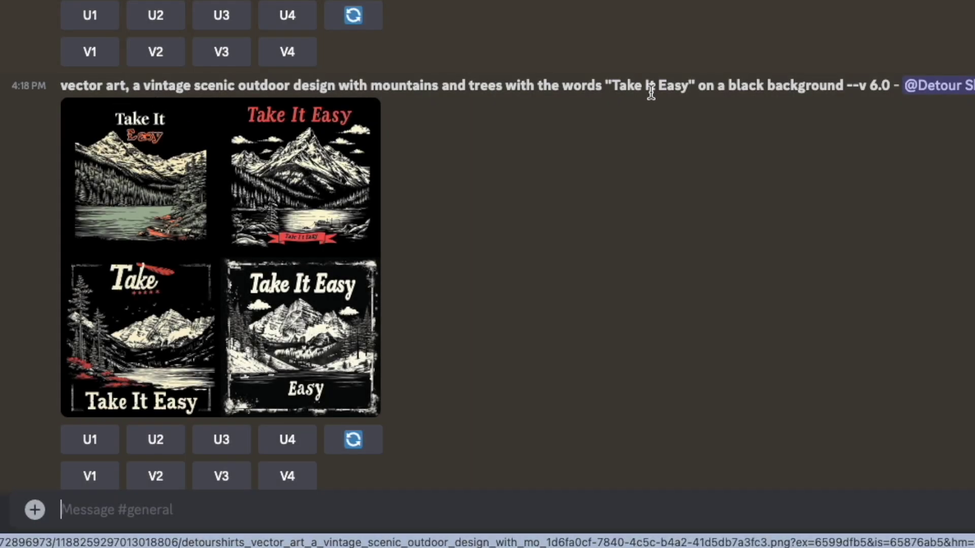
pyautogui.click(200, 183)
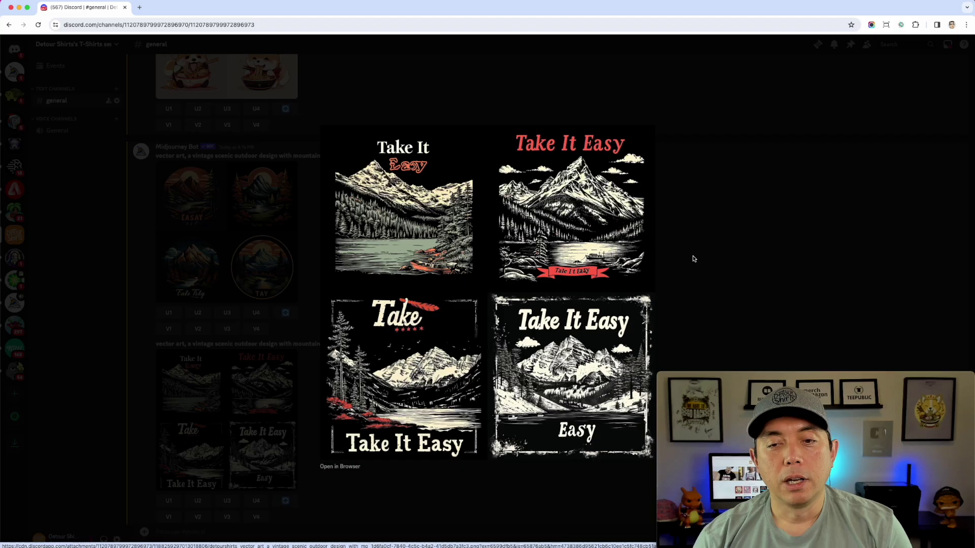
pyautogui.click(810, 220)
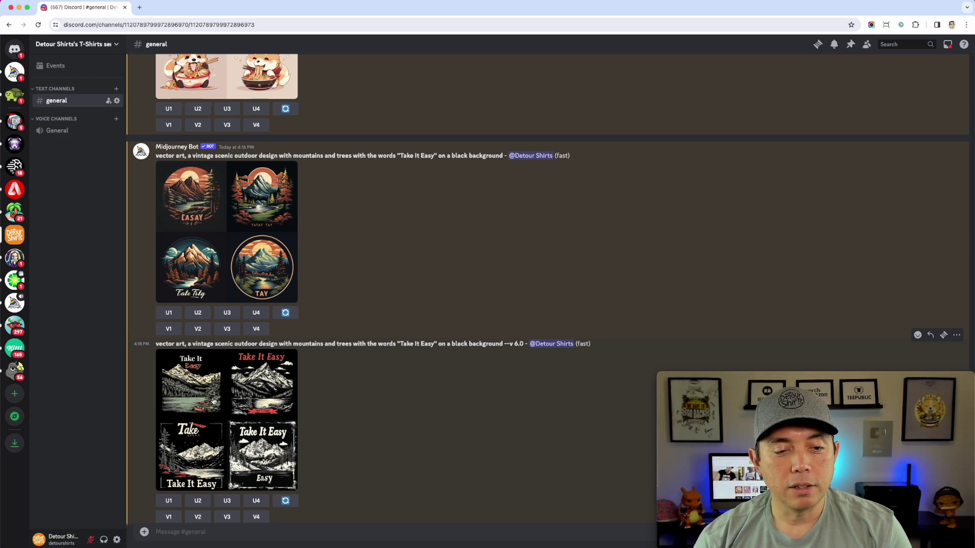
# Step: Compare the enlarged Take It Easy t-shirt grid against the circular mountain-logo grid
pyautogui.click(235, 398)
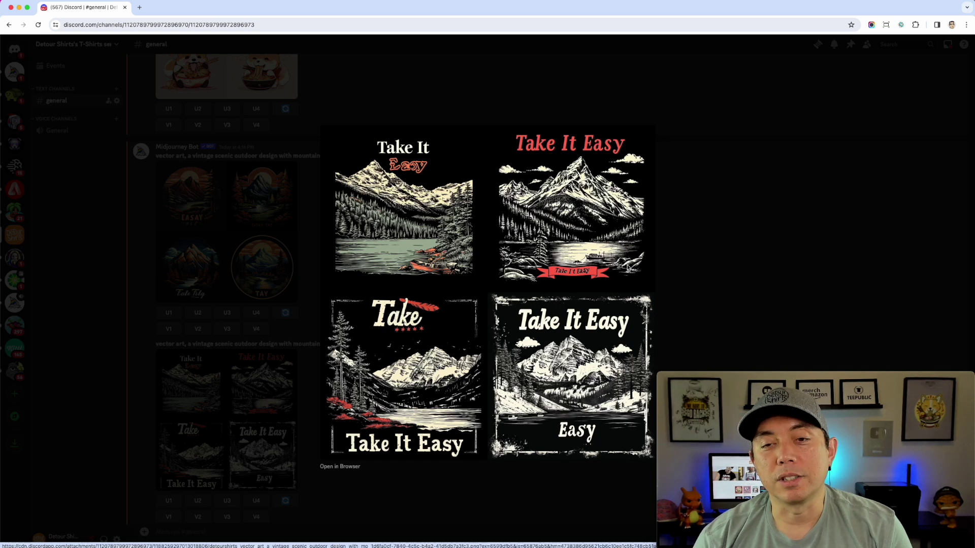
pyautogui.click(682, 265)
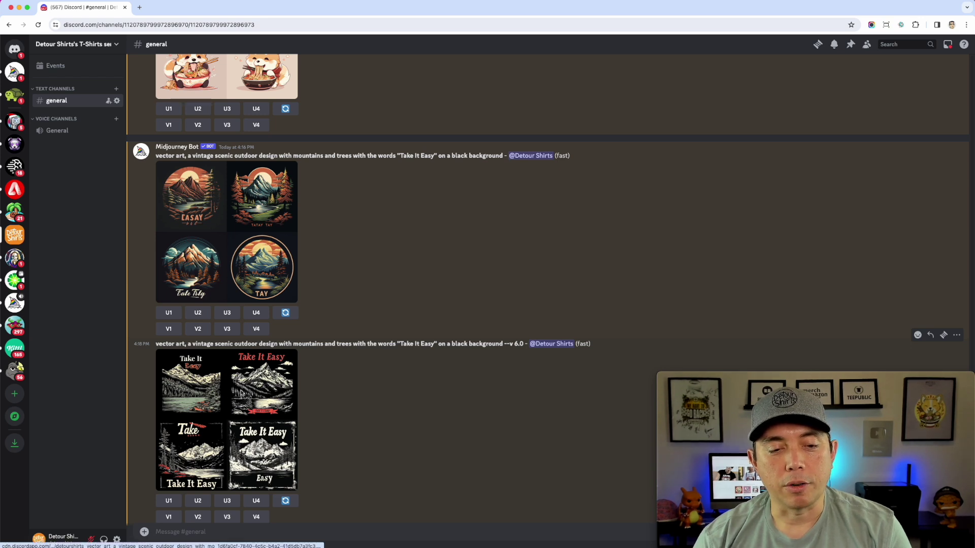
pyautogui.click(242, 393)
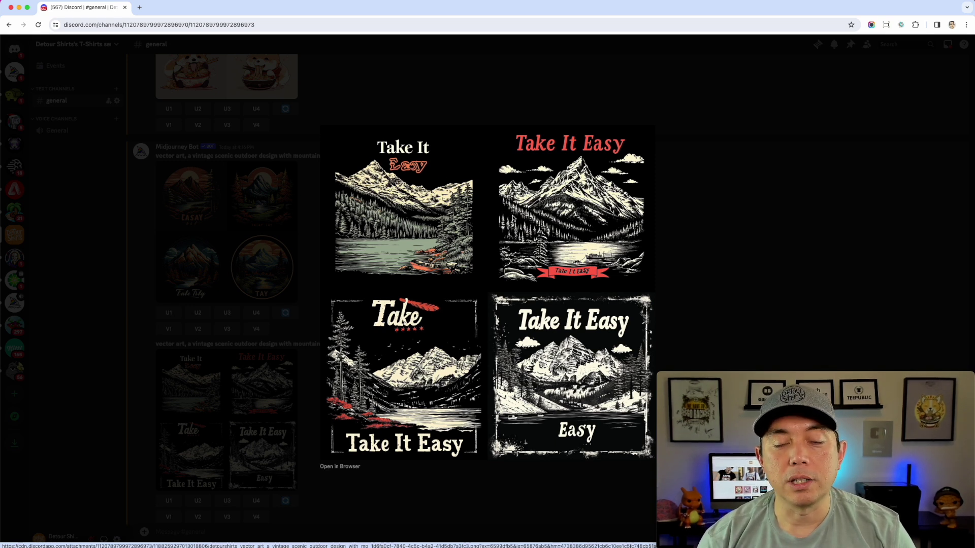
pyautogui.click(213, 241)
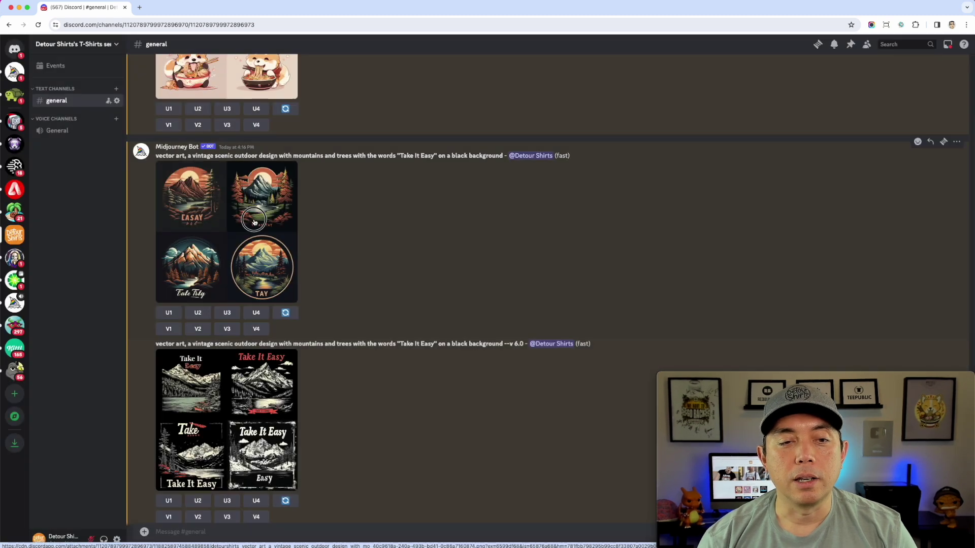
pyautogui.click(214, 241)
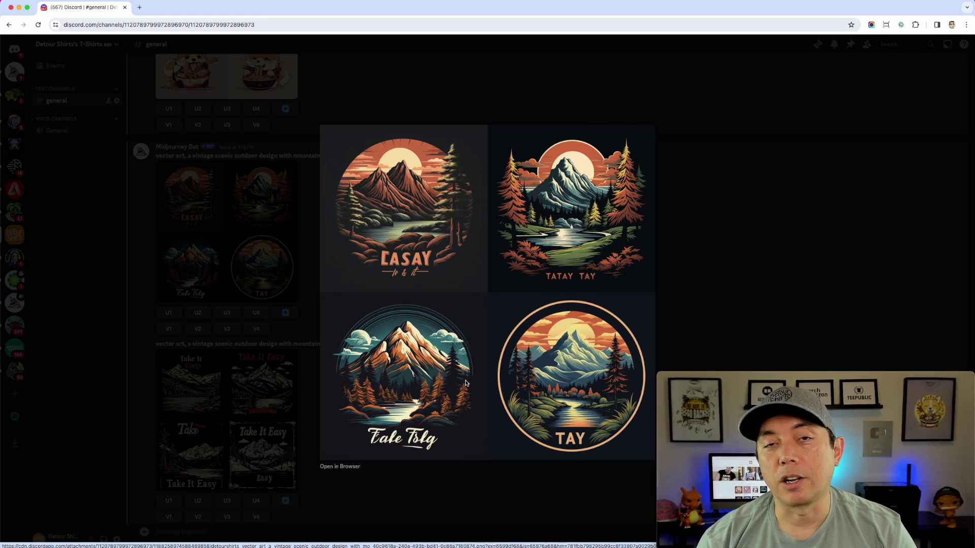
pyautogui.click(226, 315)
pyautogui.click(226, 417)
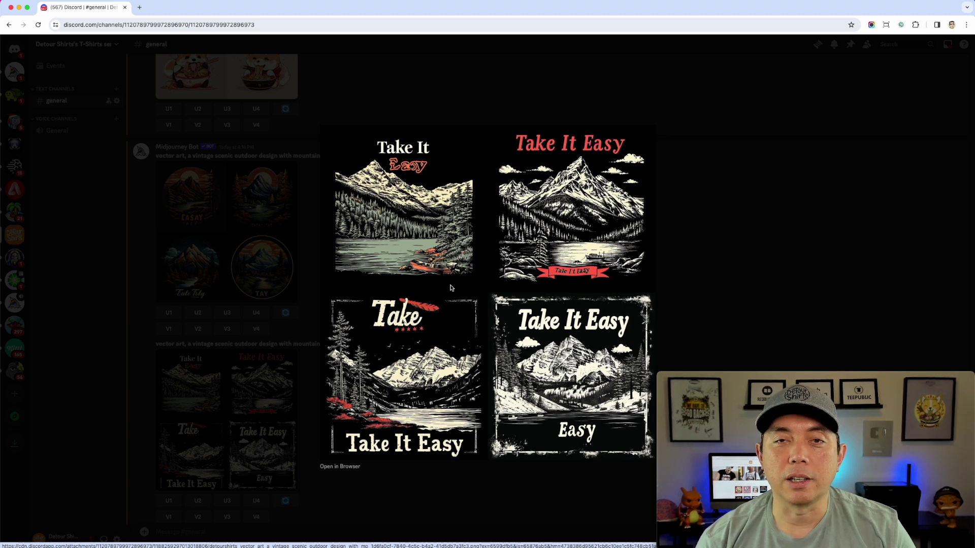
pyautogui.click(687, 235)
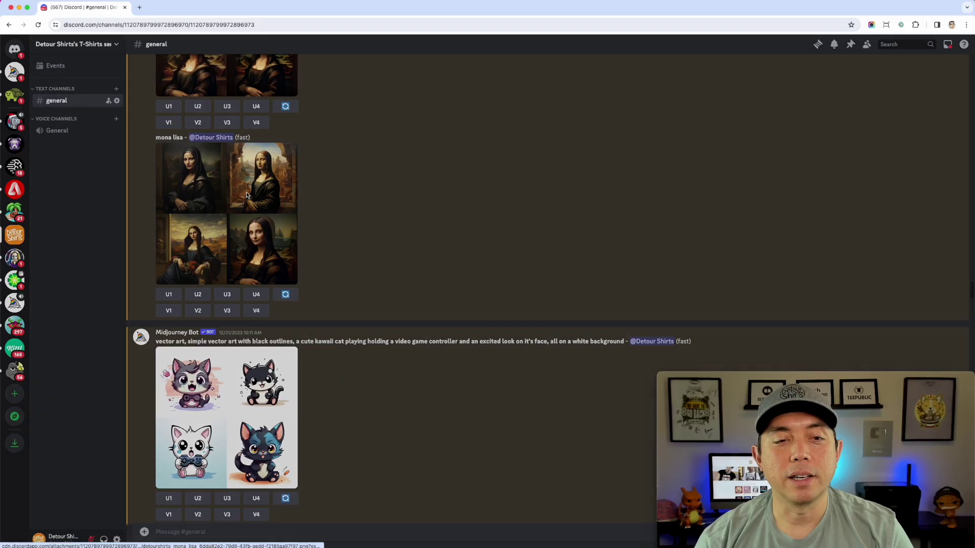
# Step: Inspect the default mona lisa four-portrait grid enlarged, then scroll on toward the next results
pyautogui.click(406, 191)
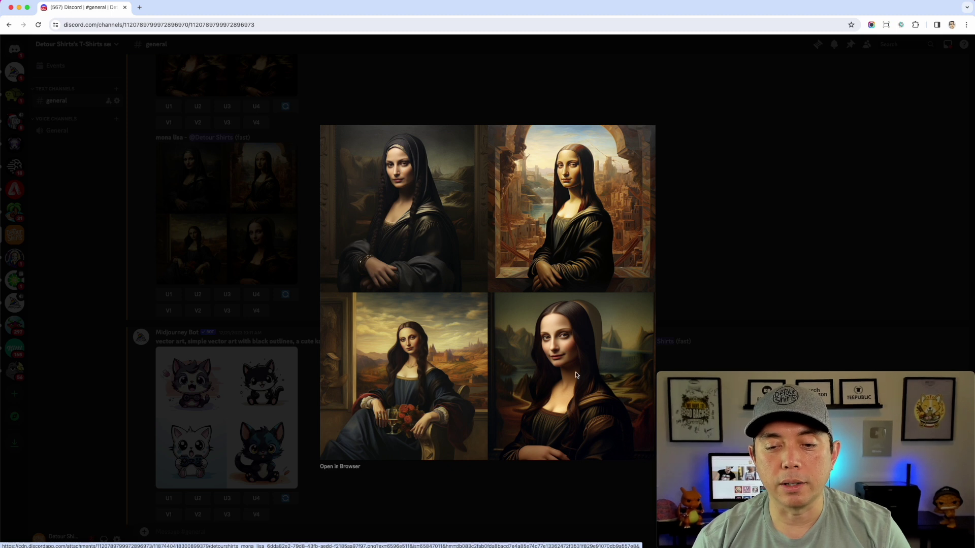
pyautogui.click(761, 215)
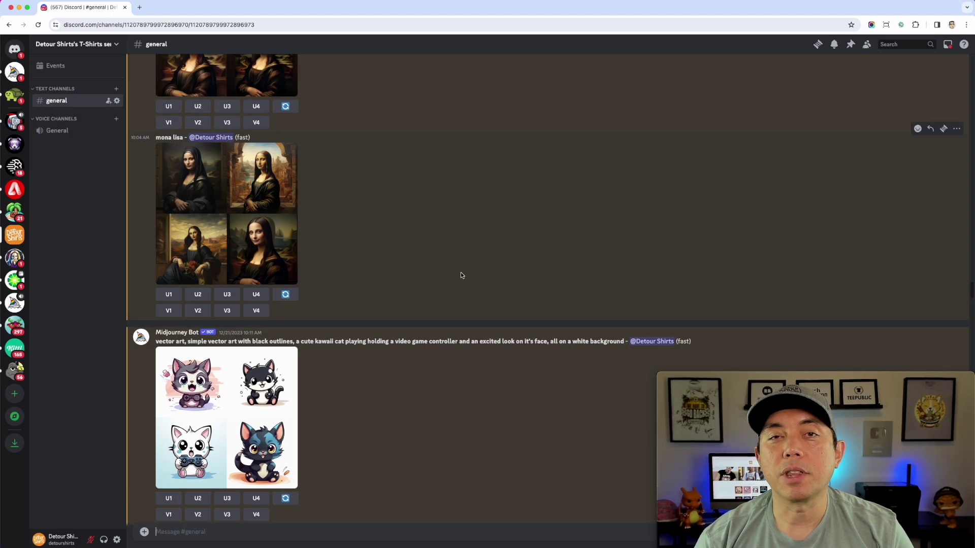
pyautogui.scroll(-4, 460, 274)
# Step: Scroll to the 'mona lisa --v 6.0' message and enlarge its four-portrait grid
pyautogui.scroll(-8, 461, 275)
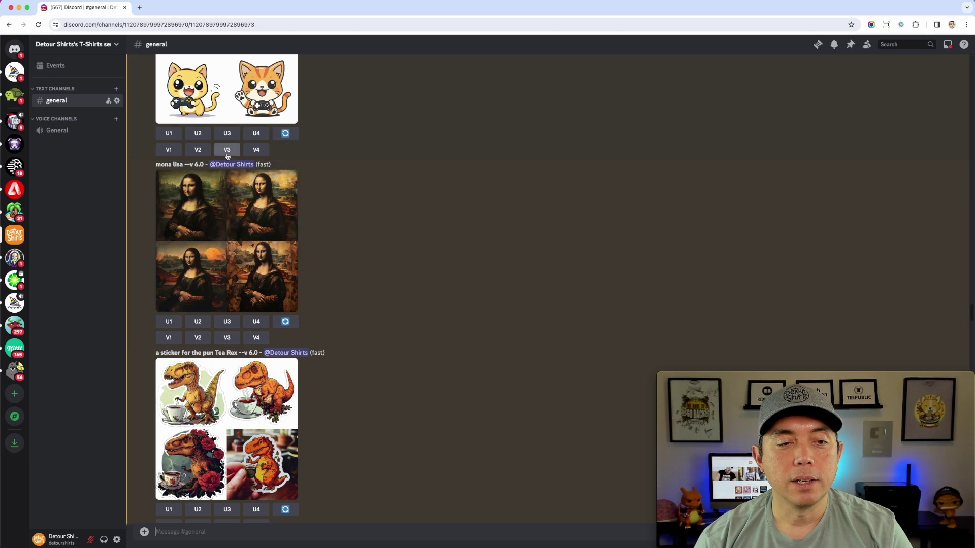
pyautogui.click(204, 243)
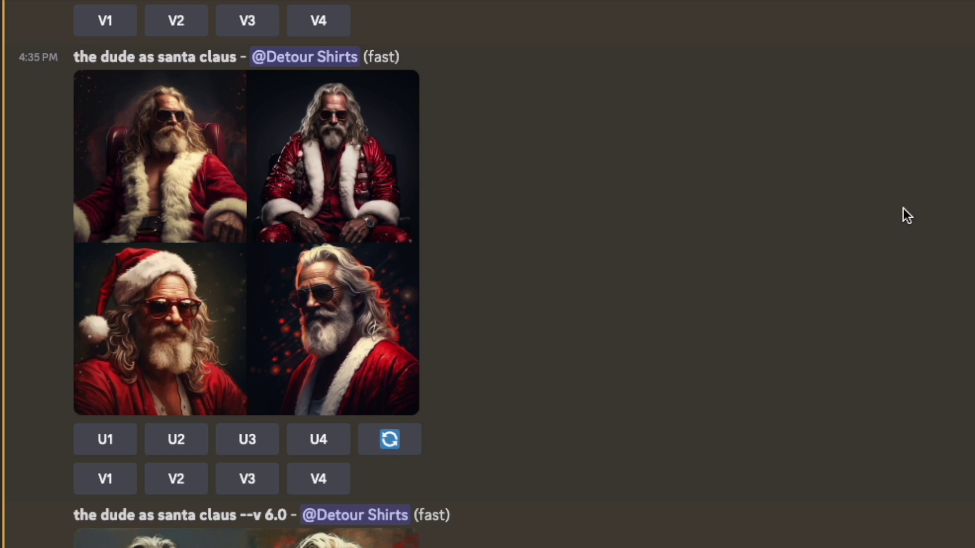
# Step: Enlarge the default 'the dude as santa claus' four-image grid
pyautogui.click(239, 212)
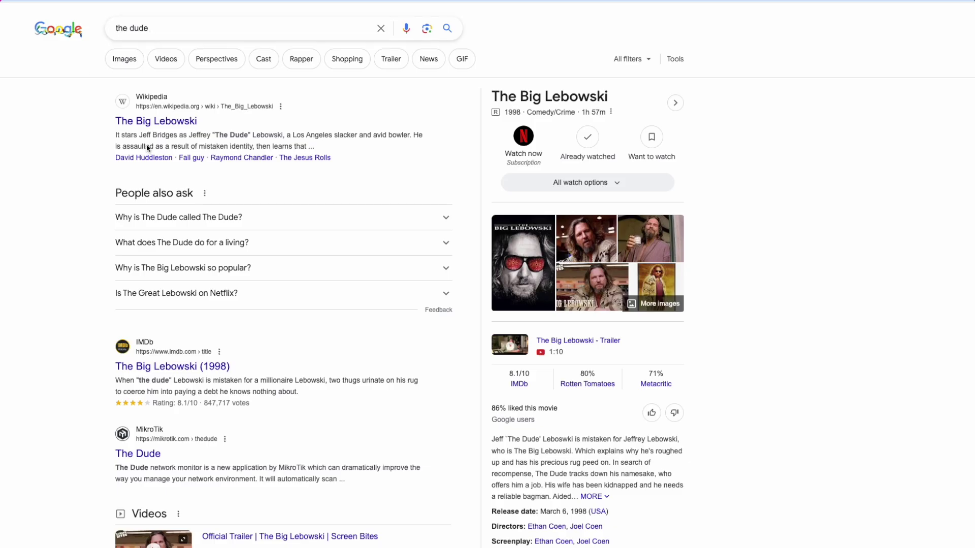
# Step: Open more Big Lebowski images from Google's knowledge panel for 'the dude'
pyautogui.click(653, 304)
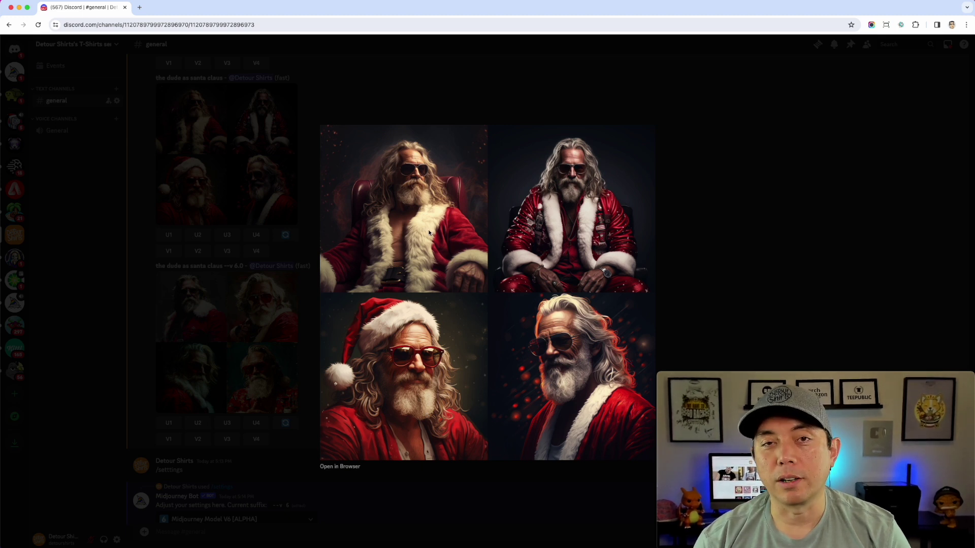
# Step: Enlarge the --v 6.0 santa claus grid, then the default one, ending back in the channel
pyautogui.click(674, 192)
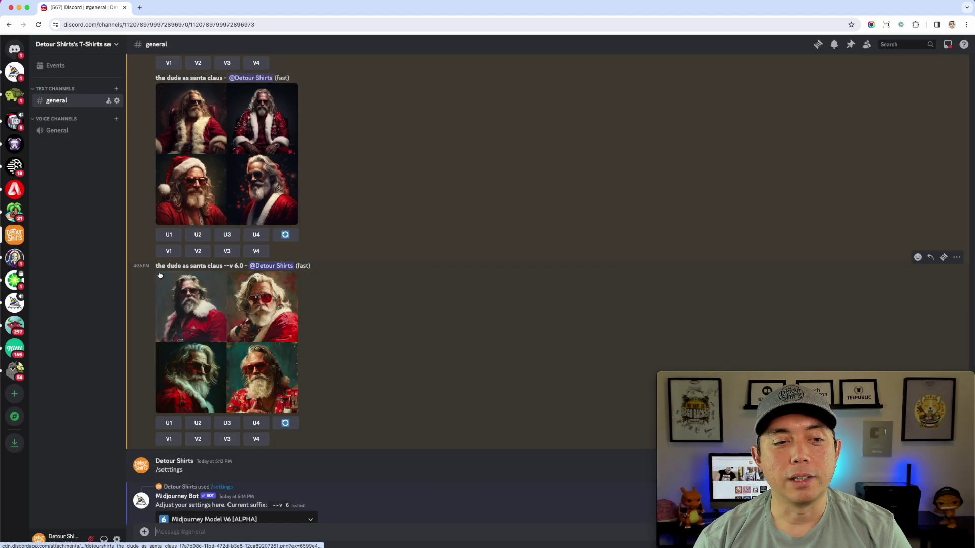
pyautogui.click(247, 315)
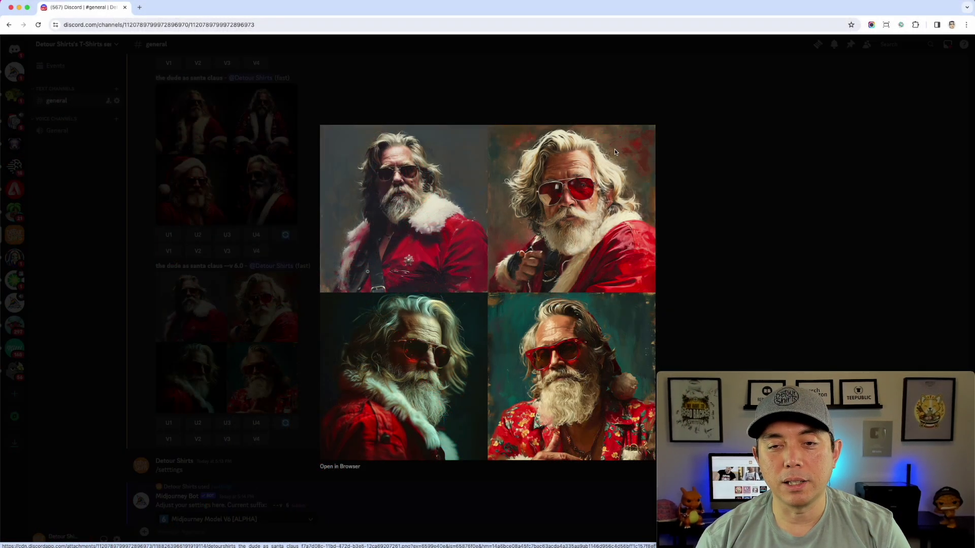
pyautogui.click(296, 174)
pyautogui.click(296, 174)
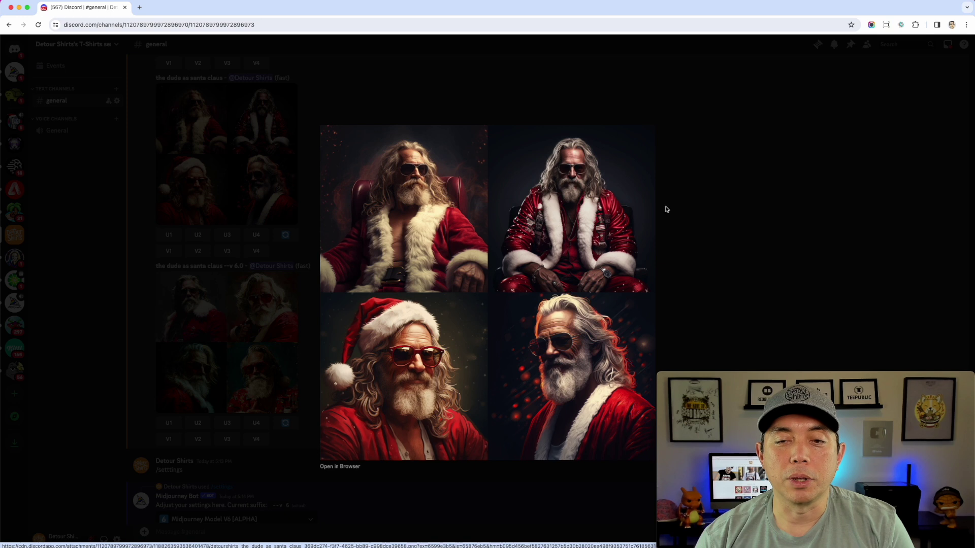
pyautogui.click(683, 197)
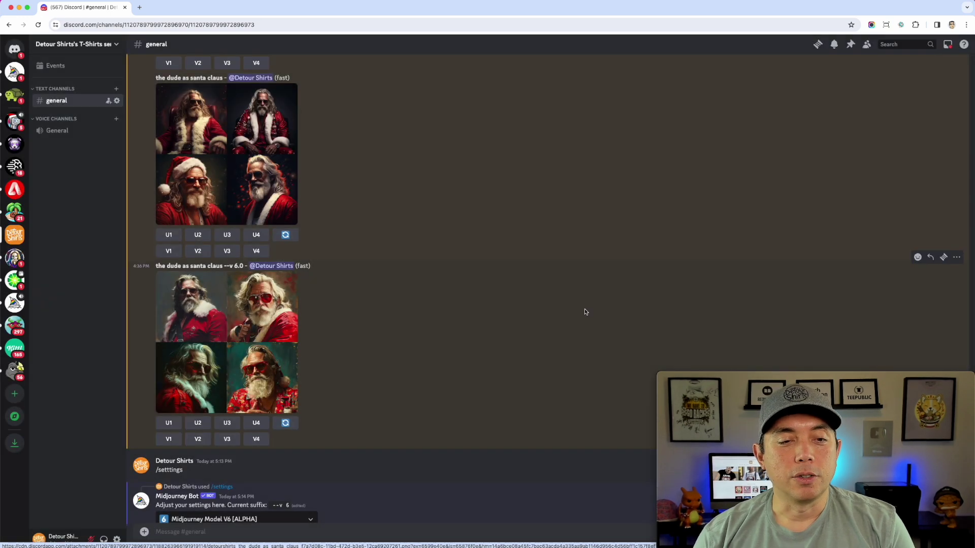